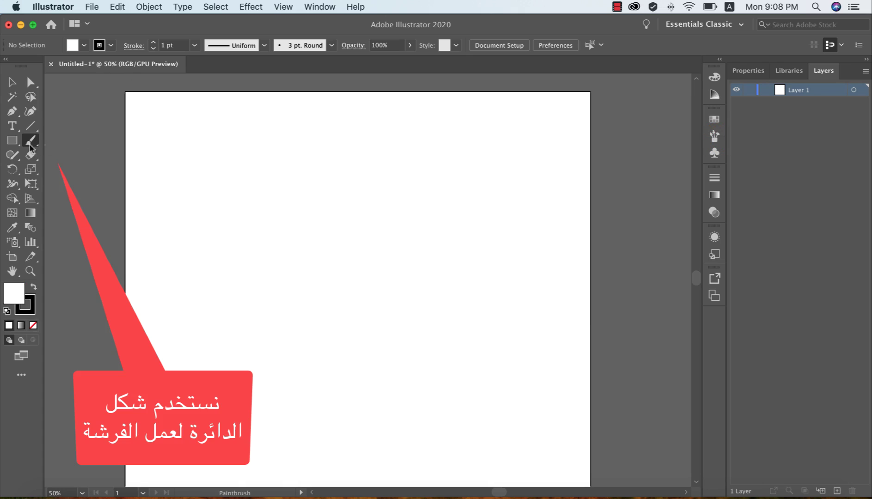
Draw a long, very thin horizontal ellipse in the upper part of the artboard, with no stroke and a 020202 black fill
left_click_drag(12, 140, 74, 170)
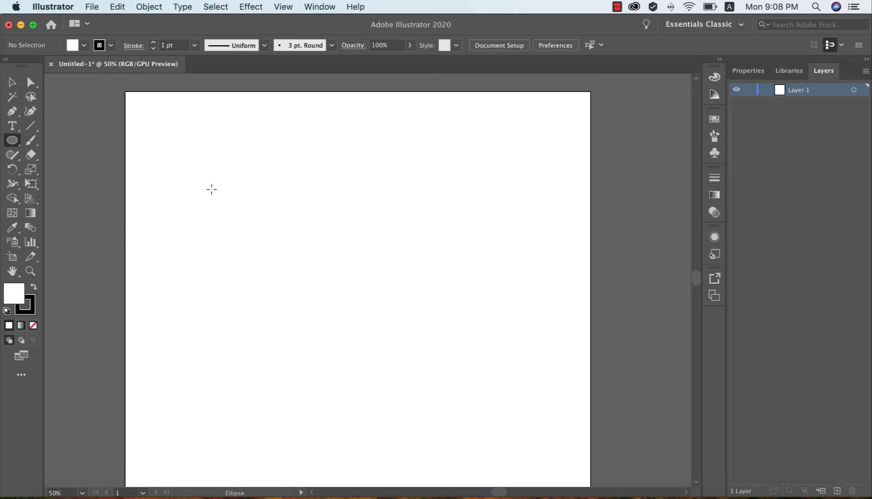
left_click_drag(239, 188, 517, 193)
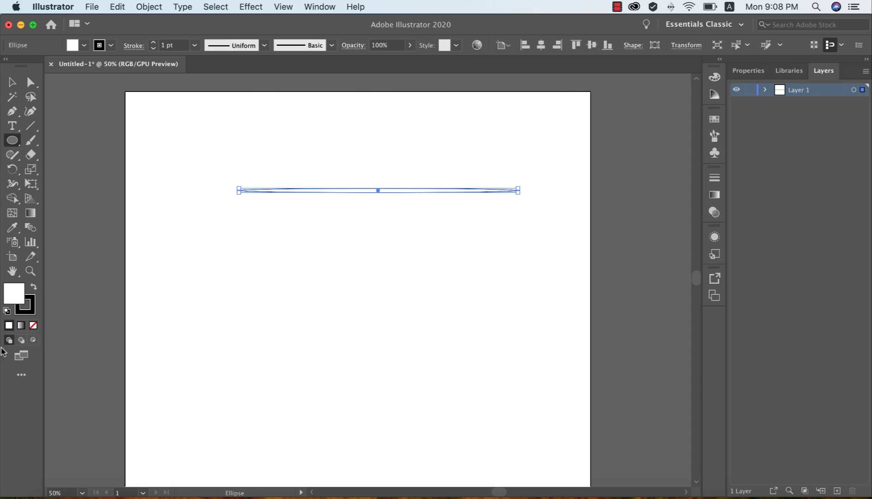
left_click(28, 311)
left_click(33, 325)
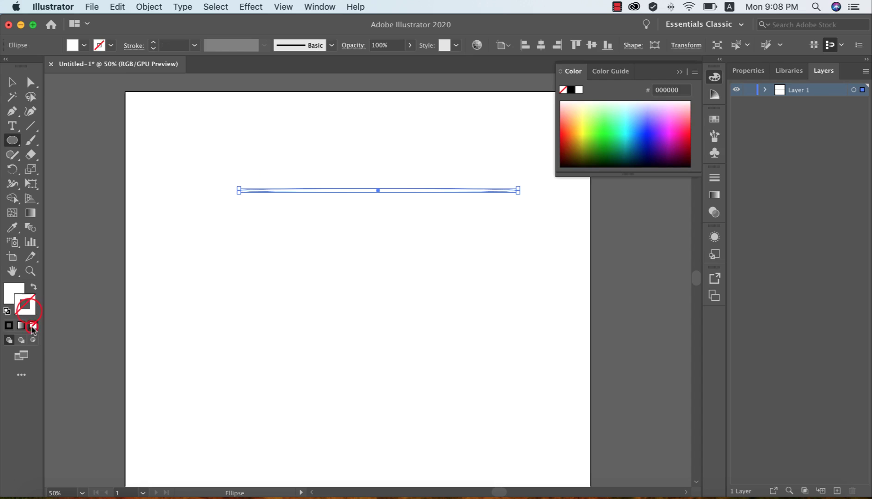
double_click(9, 292)
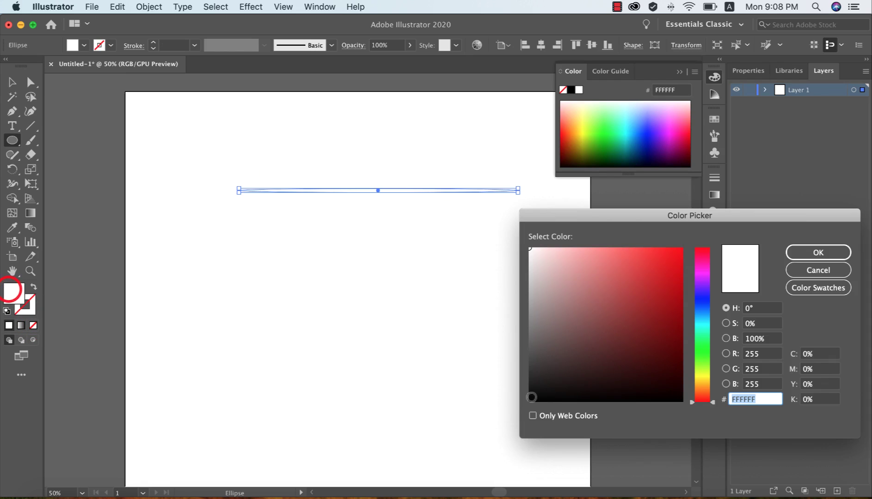
left_click(530, 400)
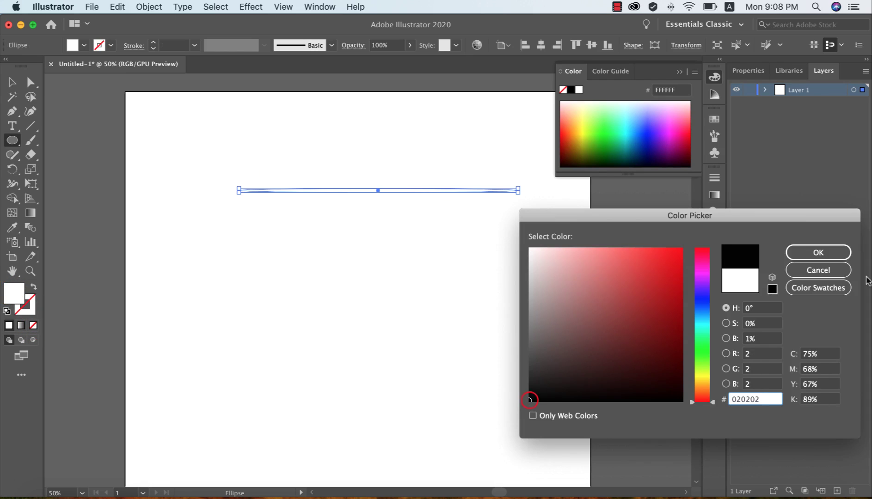
left_click(805, 255)
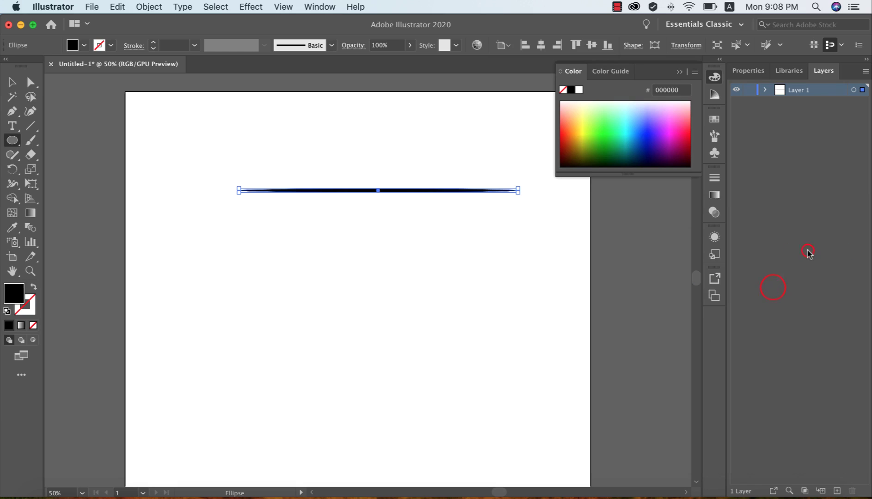
Reduce the height of the black horizontal ellipse to make it even thinner
left_click(13, 82)
scroll(385, 198, "up", 5)
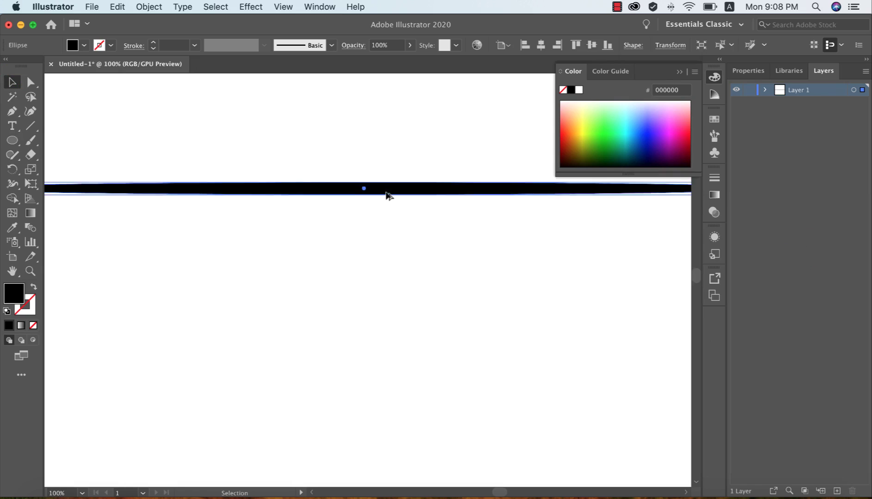
left_click_drag(326, 162, 326, 178)
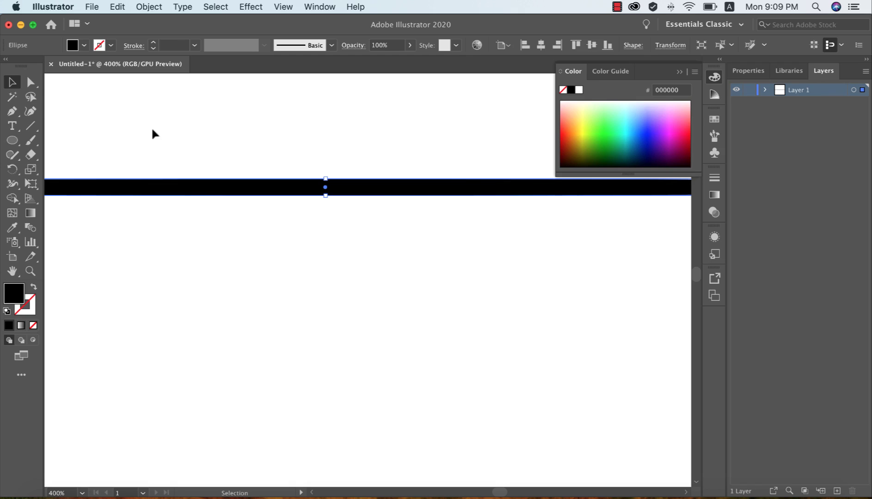
scroll(347, 226, "down", 7)
scroll(346, 227, "up", 3)
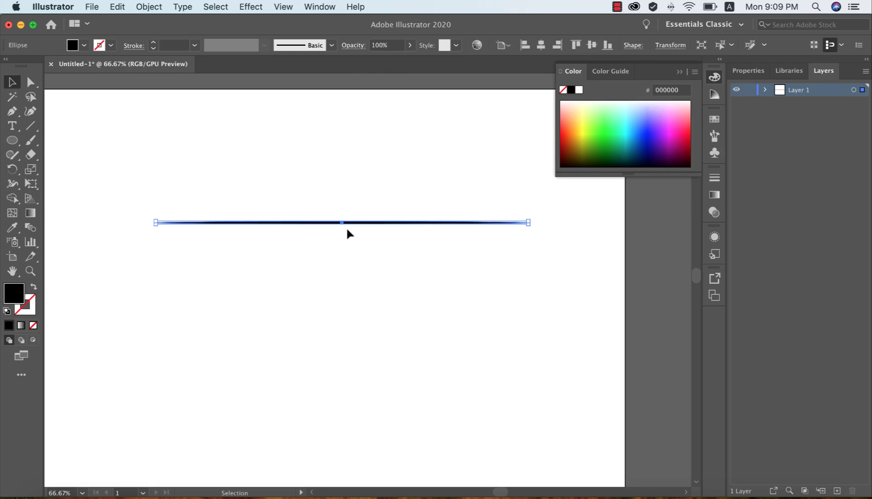
Create an art brush from the horizontal ellipse, named "Custom Brush -1", with the Tints colorization method
left_click(715, 136)
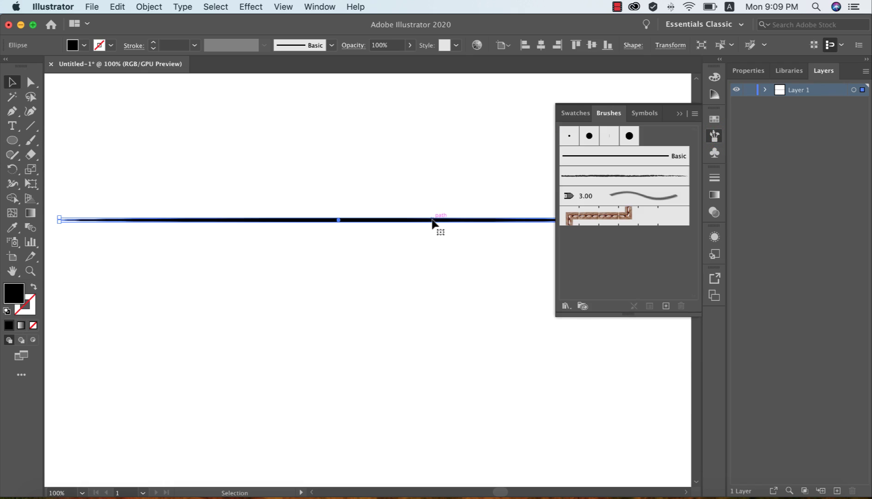
left_click_drag(426, 222, 628, 269)
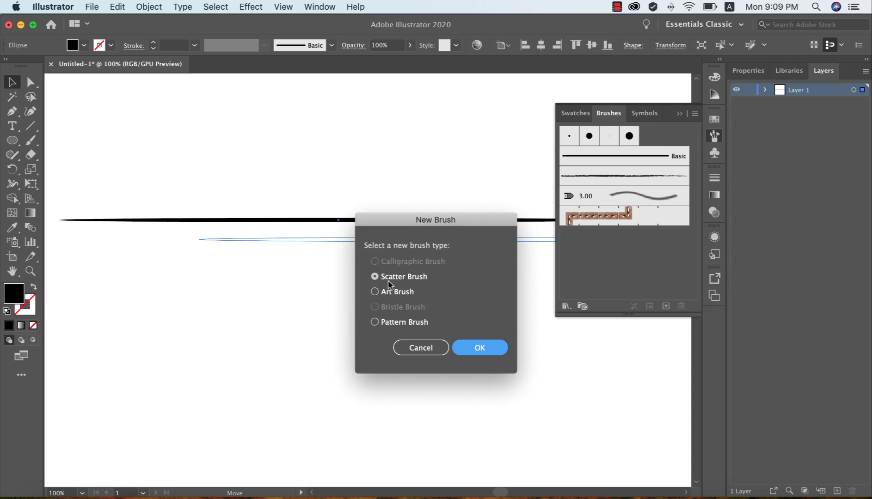
left_click(375, 292)
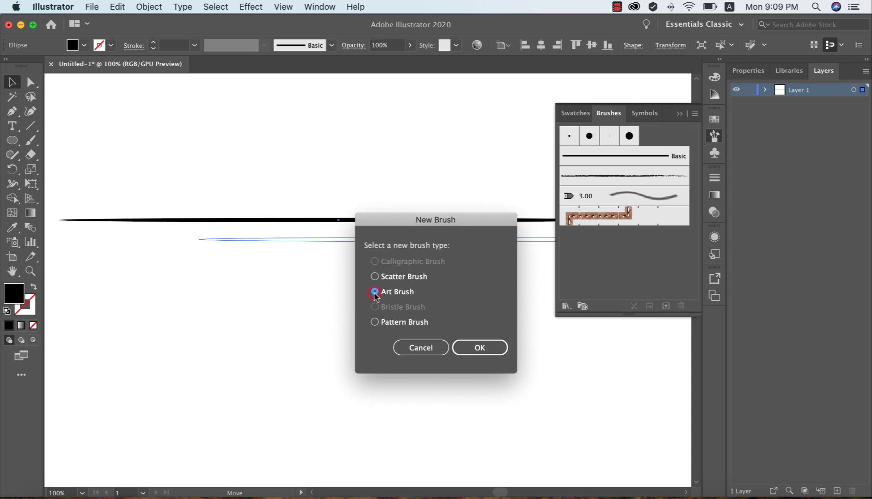
left_click(490, 347)
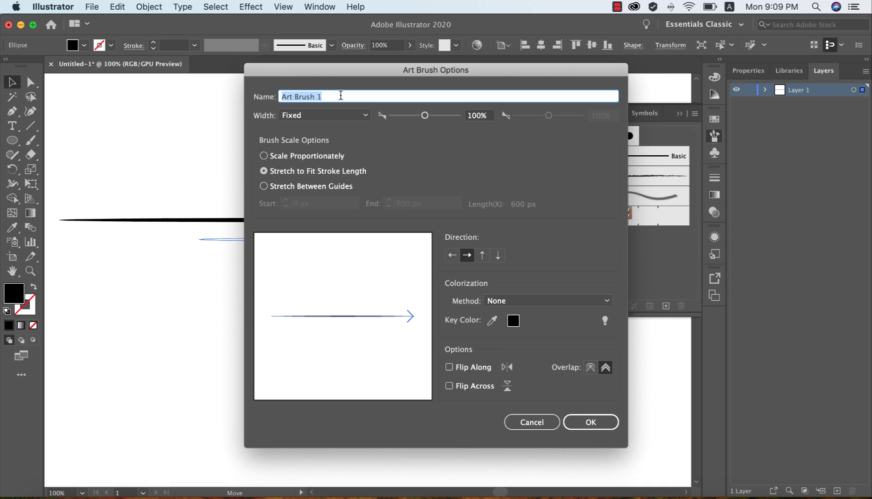
type("Custom")
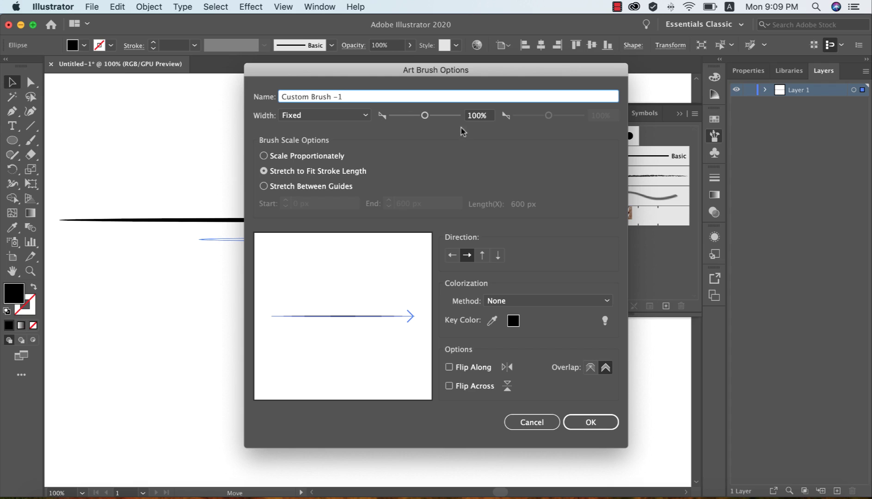
left_click(600, 302)
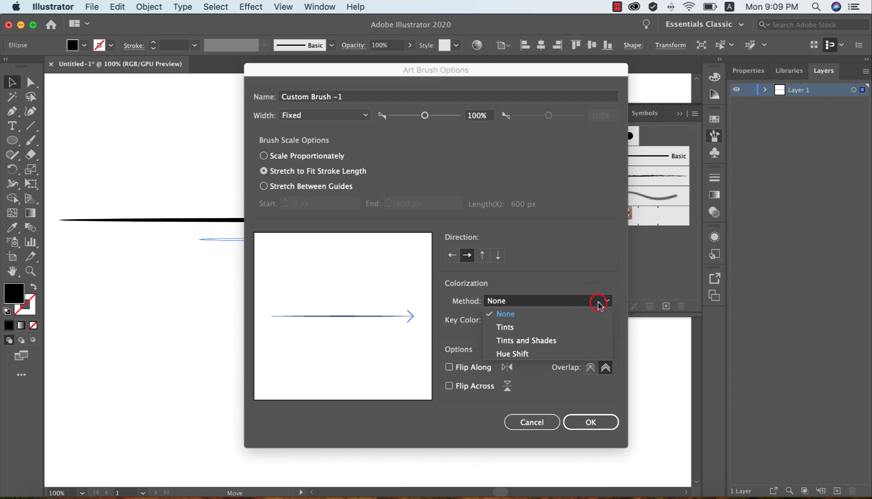
left_click(505, 328)
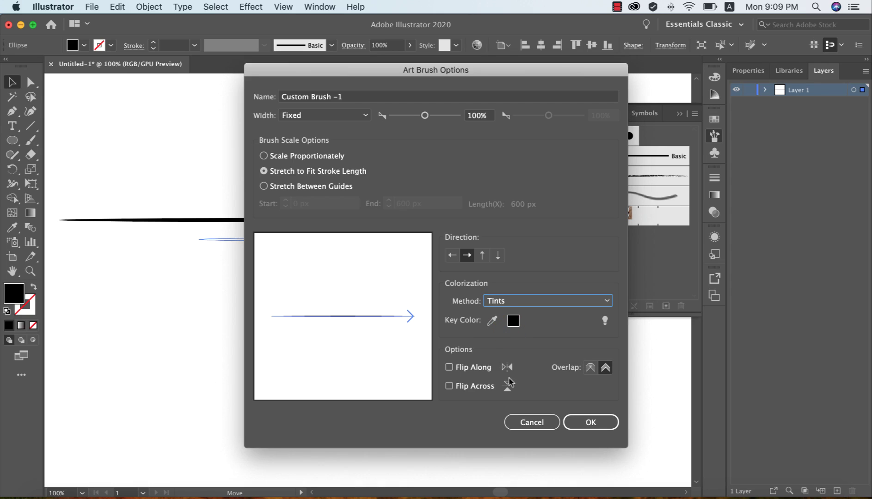
left_click(590, 422)
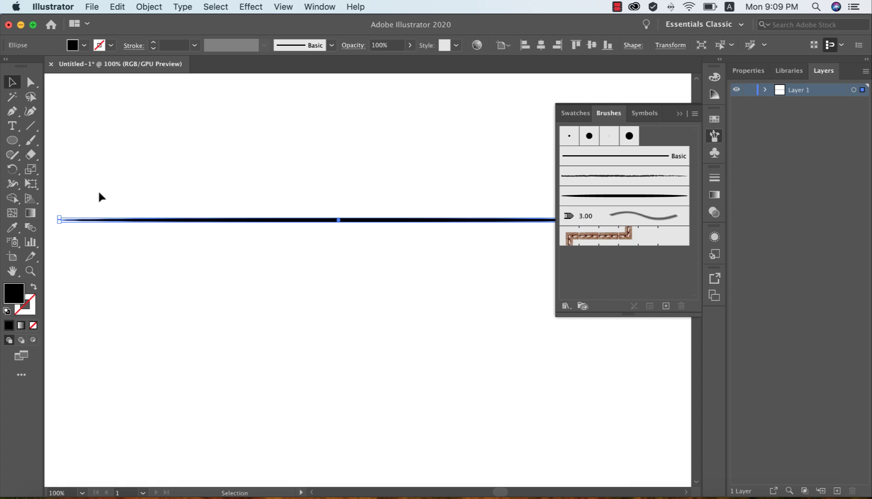
Delete the original horizontal ellipse from the artboard
left_click(294, 180)
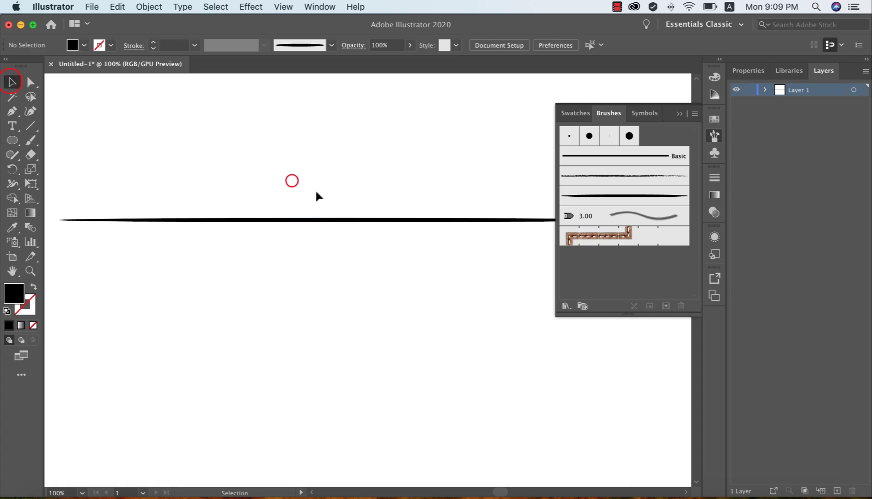
left_click(348, 221)
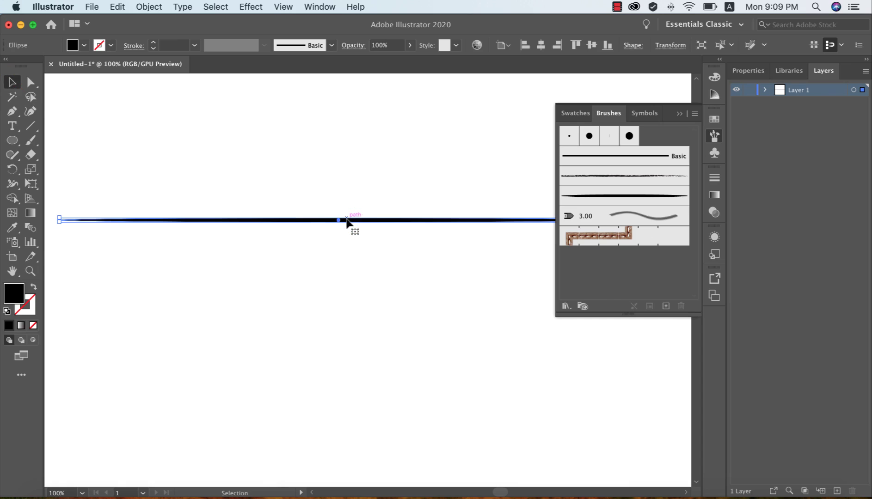
key("Delete")
Paint a question-mark-shaped test stroke with the Paintbrush and Custom Brush -1, and undo it
left_click(31, 140)
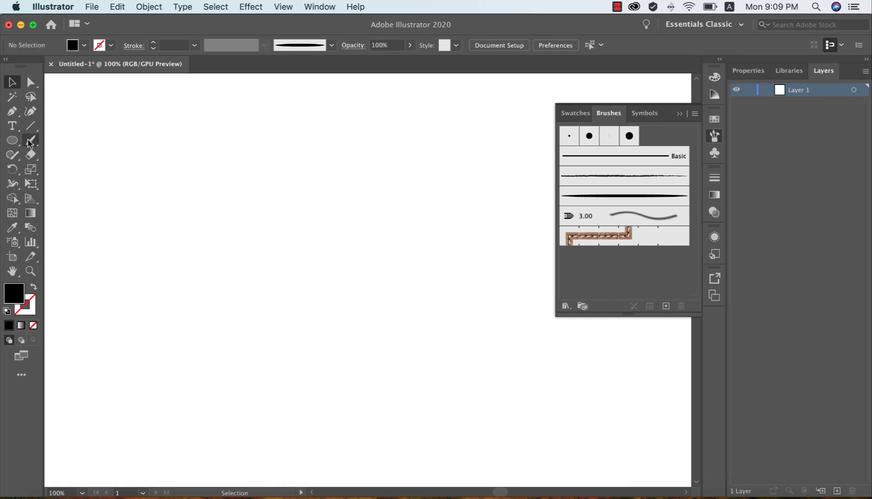
left_click(630, 199)
mouse_move(325, 228)
left_mouse_down()
mouse_move(367, 226)
mouse_move(349, 328)
left_mouse_up()
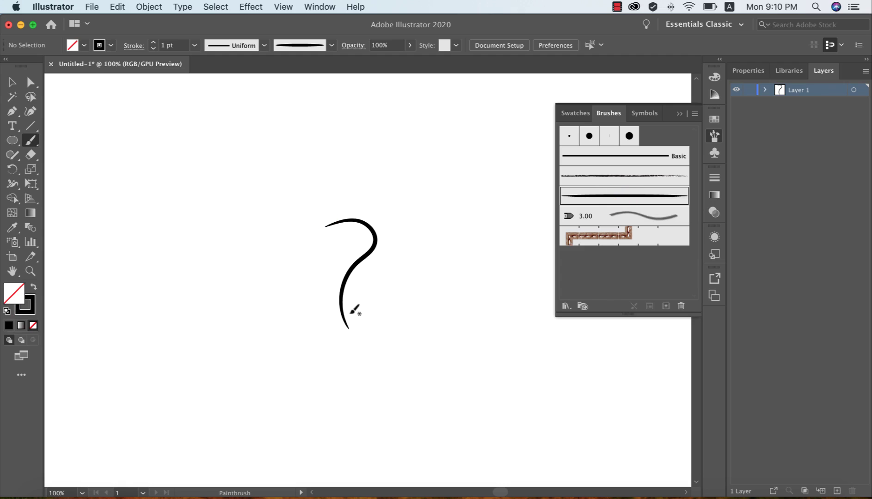
scroll(347, 304, "up", 2)
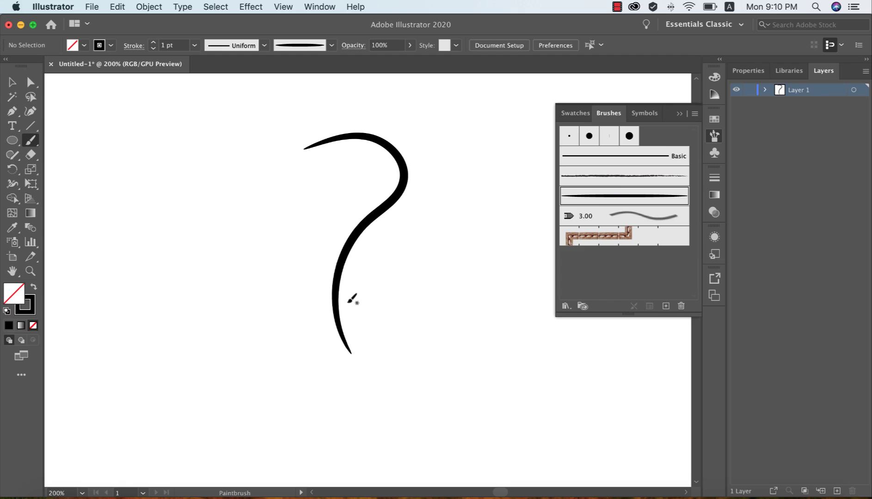
key("super+z")
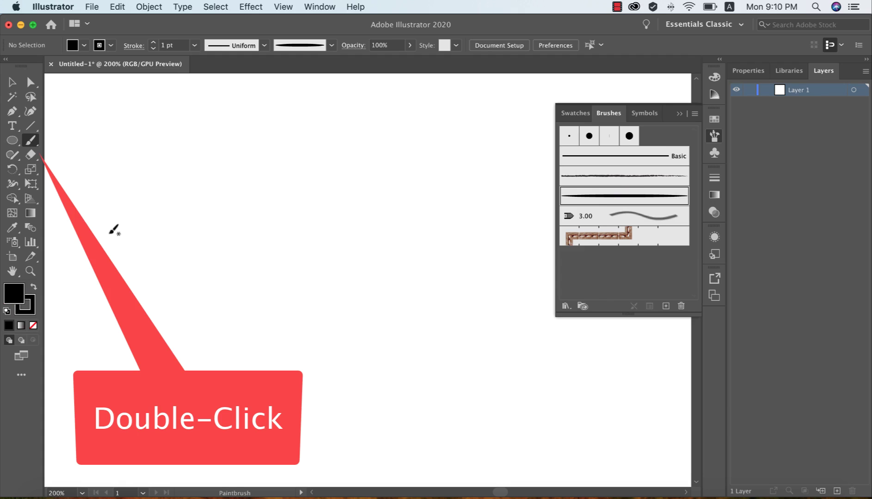
Set the Paintbrush tool's fidelity to one notch below the Smooth end
double_click(32, 141)
left_click_drag(520, 200, 480, 200)
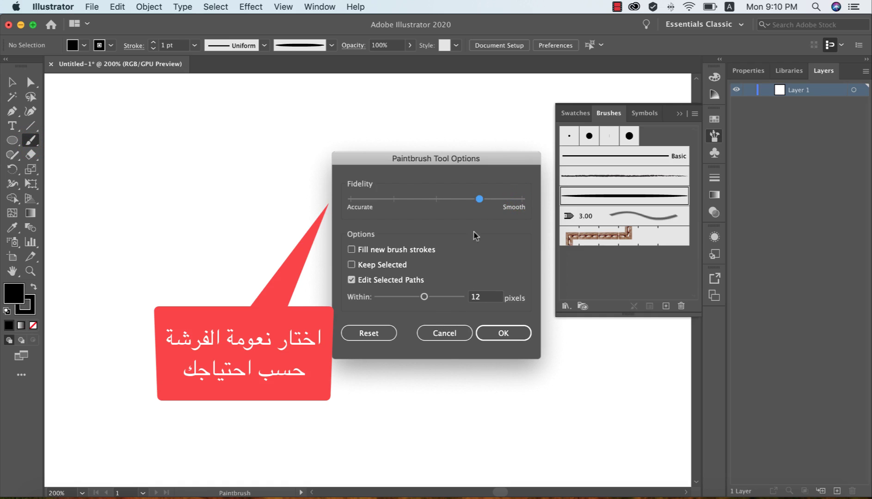
left_click(497, 337)
Paint a looped test stroke and a wavy test stroke with Custom Brush -1, undoing each one
mouse_move(256, 257)
left_mouse_down()
mouse_move(313, 251)
mouse_move(339, 208)
mouse_move(326, 199)
mouse_move(320, 235)
mouse_move(344, 272)
mouse_move(397, 262)
left_mouse_up()
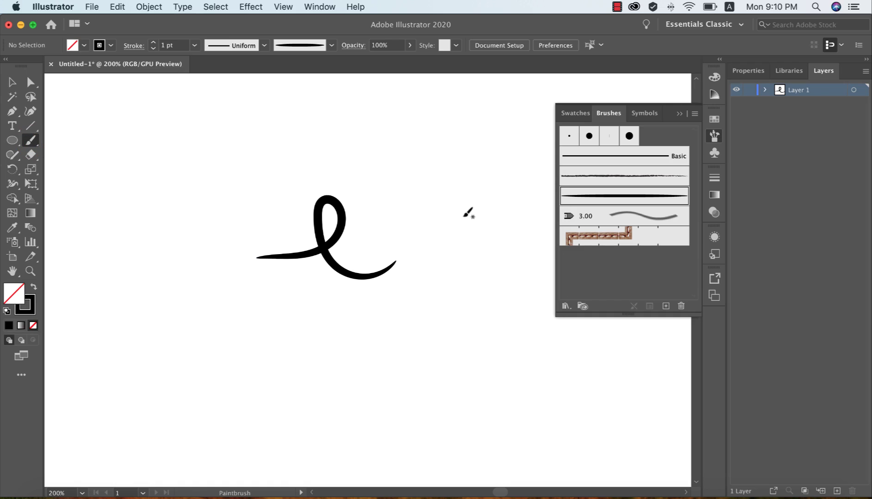
key("super+z")
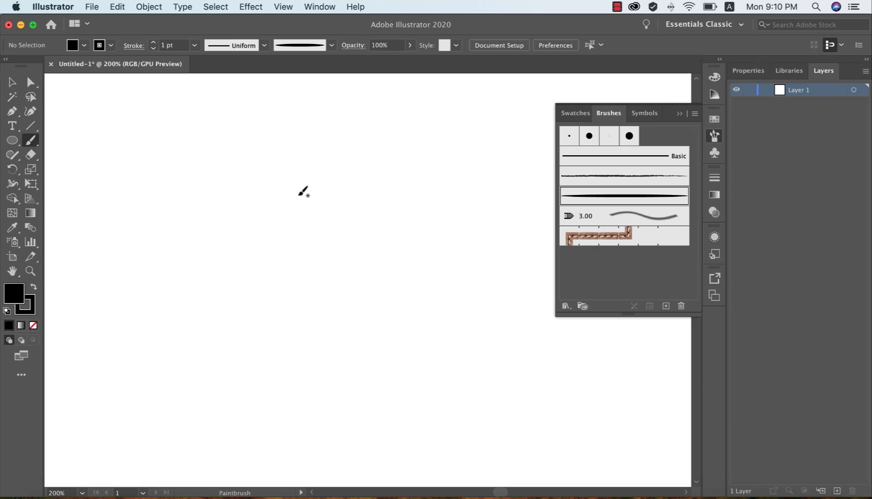
mouse_move(239, 195)
left_mouse_down()
mouse_move(323, 181)
mouse_move(347, 223)
mouse_move(338, 268)
mouse_move(390, 302)
mouse_move(458, 246)
left_mouse_up()
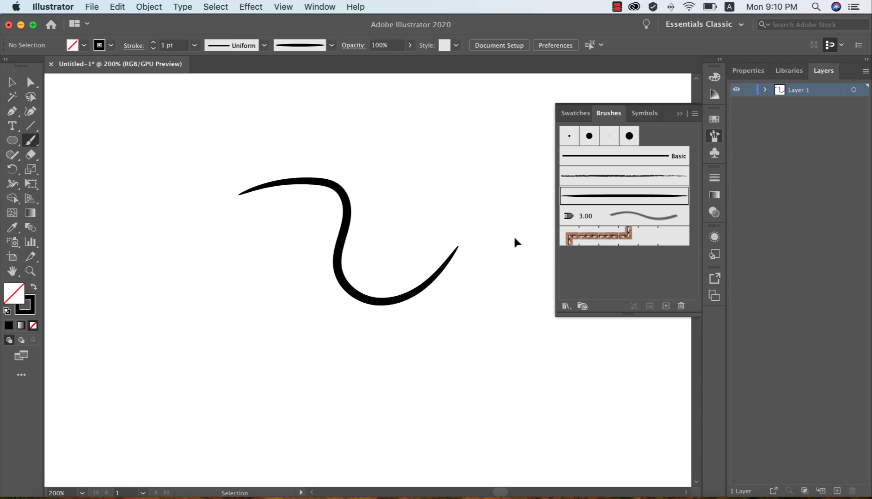
key("super+z")
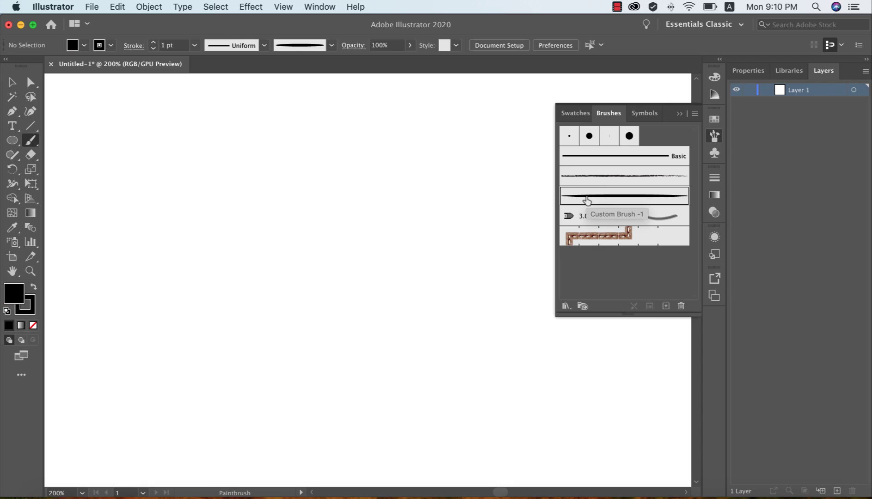
Draw a tall, thin vertical ellipse on the empty artboard and reduce its width
left_click(13, 140)
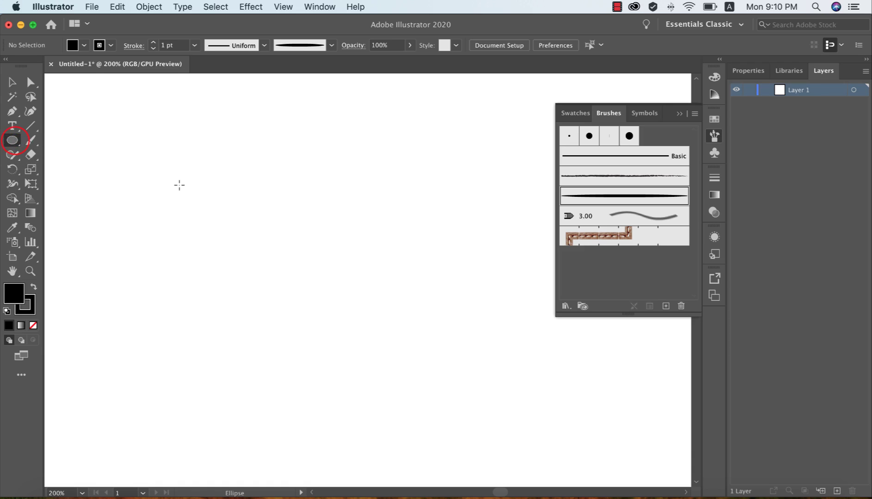
left_click_drag(283, 160, 286, 356)
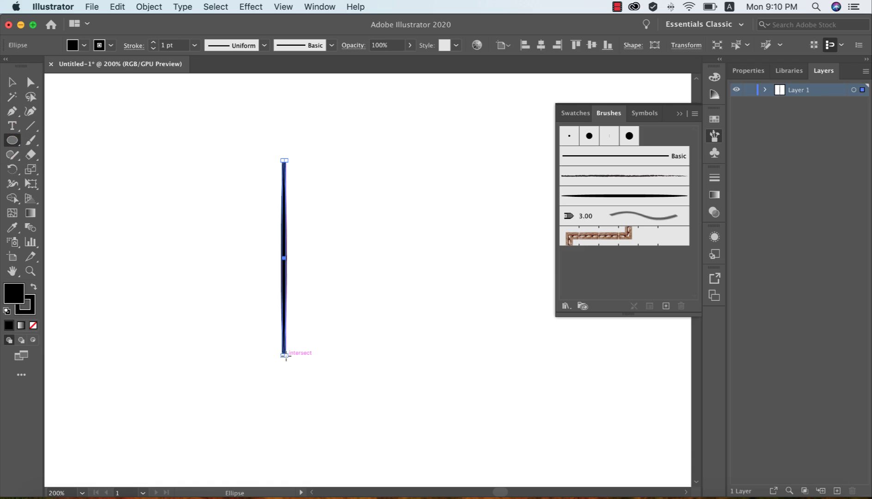
scroll(287, 263, "up", 5)
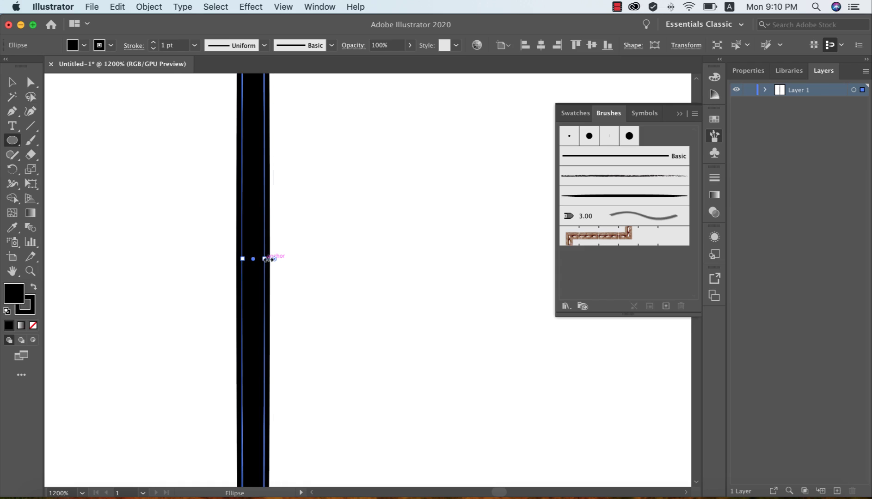
left_click_drag(267, 258, 255, 260)
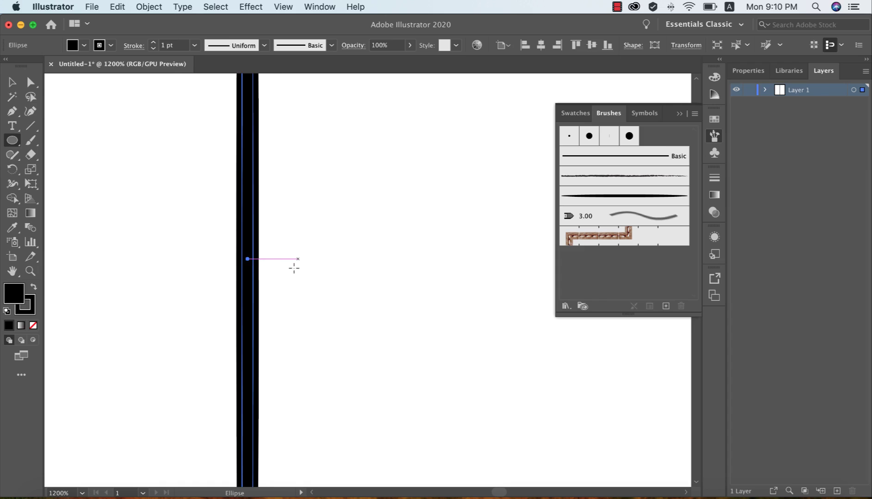
scroll(245, 262, "up", 3)
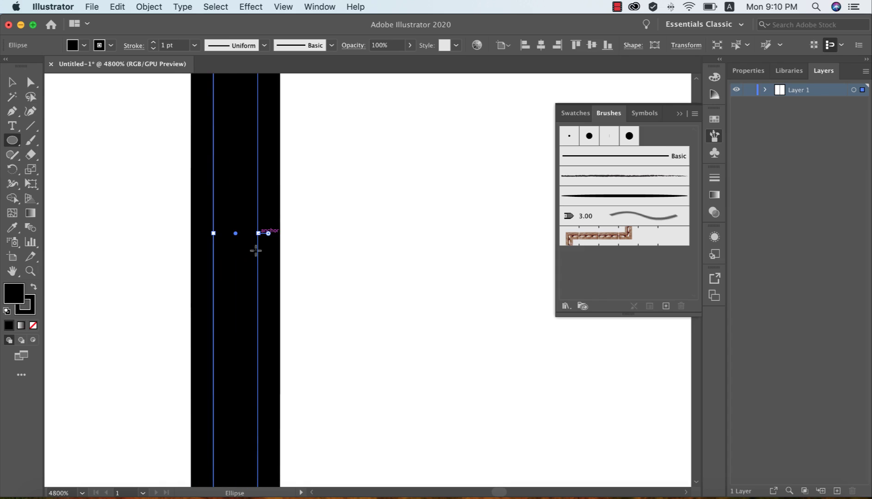
left_click_drag(259, 234, 214, 233)
Remove the stroke from the vertical ellipse and narrow it to about half its width
left_click(29, 310)
left_click(32, 326)
left_click_drag(258, 234, 235, 234)
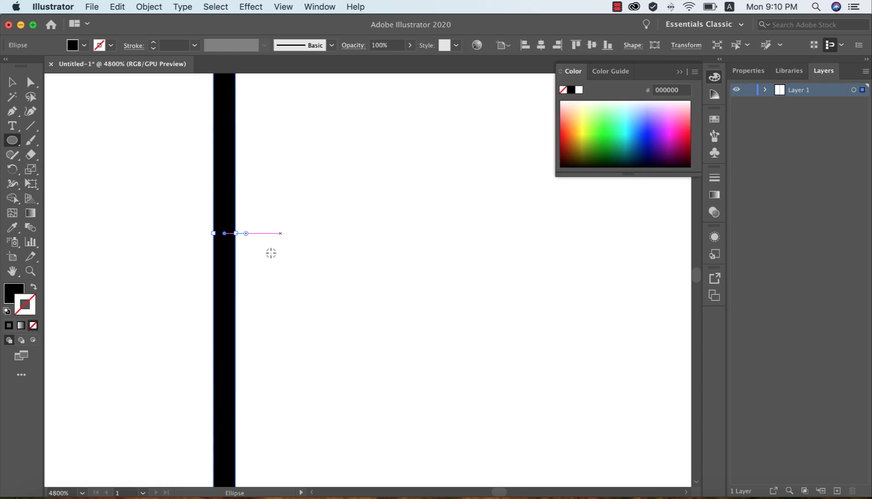
scroll(271, 253, "down", 6)
scroll(271, 253, "down", 1)
Duplicate the thin vertical ellipse twice alongside itself to make three evenly spaced parallel lines
left_click(13, 82)
scroll(262, 245, "up", 4)
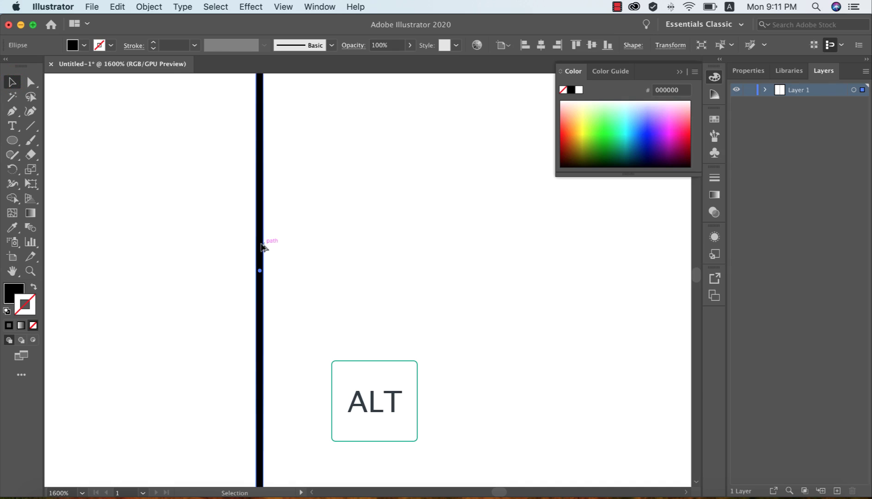
left_click_drag(262, 244, 323, 244)
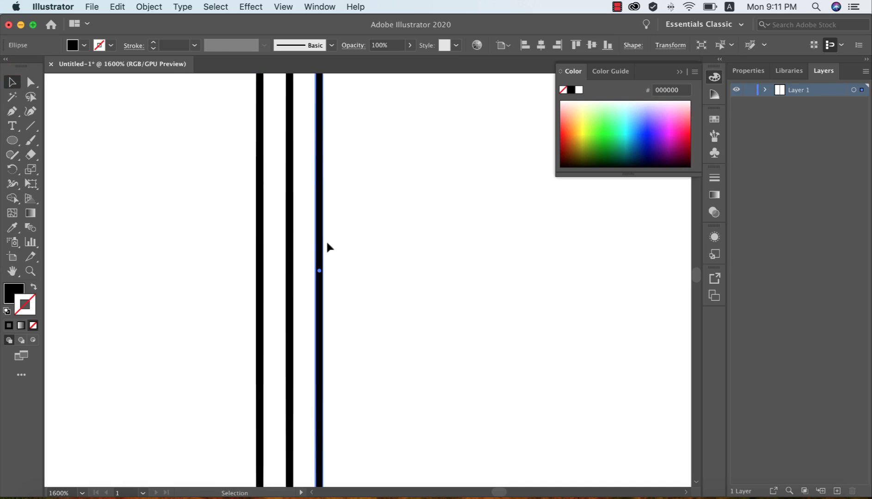
scroll(326, 245, "down", 4, "alt")
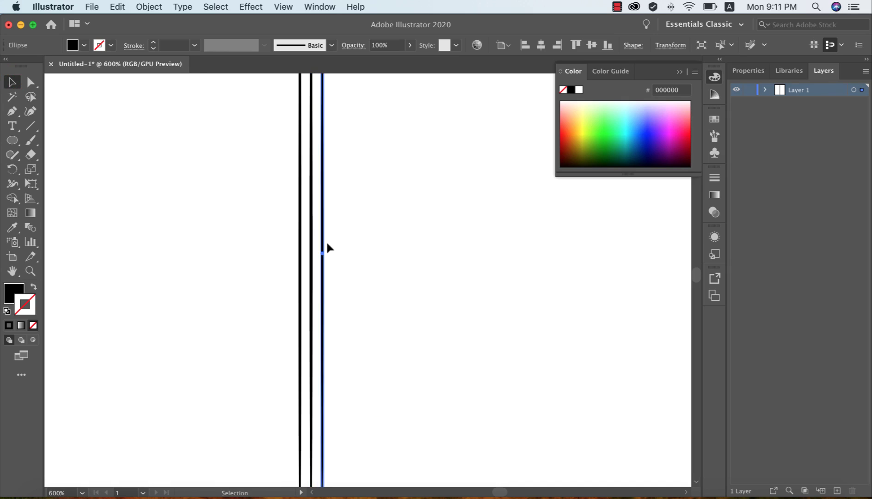
scroll(325, 247, "down", 2, "alt")
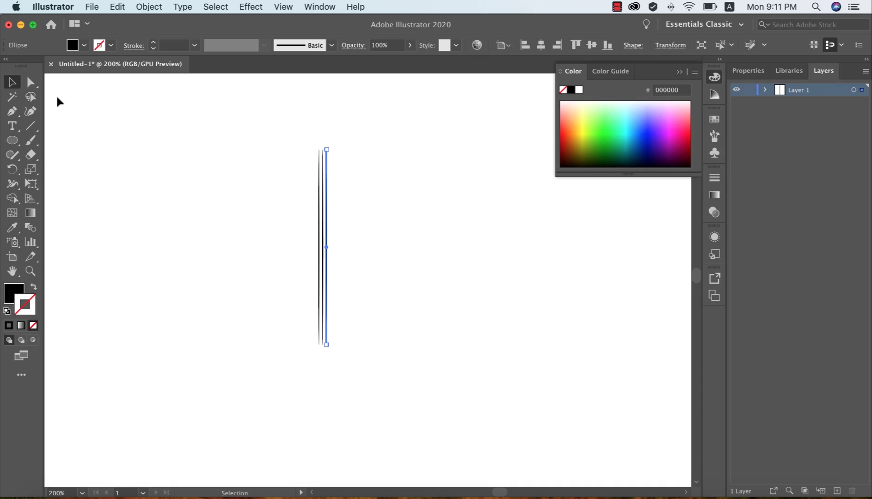
Create a new Art Brush from the three thin vertical ellipses
left_click(294, 266)
left_click_drag(277, 207, 405, 280)
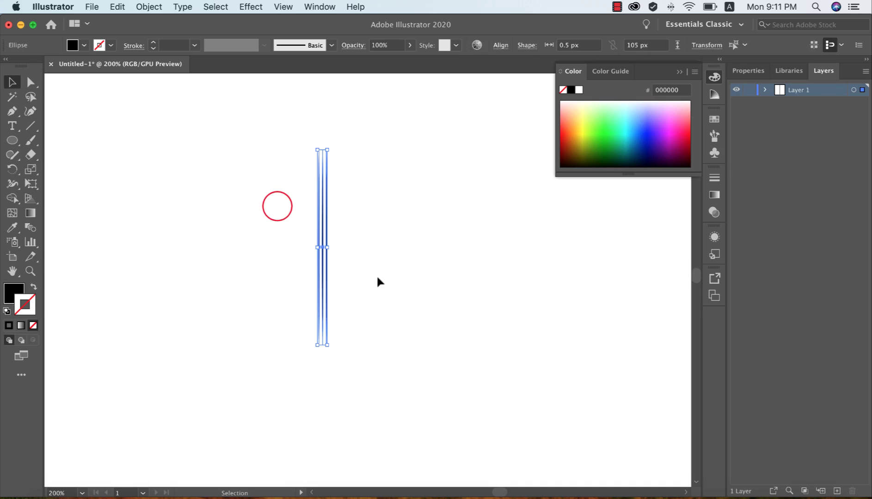
left_click(715, 137)
mouse_move(324, 213)
left_mouse_down()
mouse_move(658, 259)
mouse_move(659, 268)
left_mouse_up()
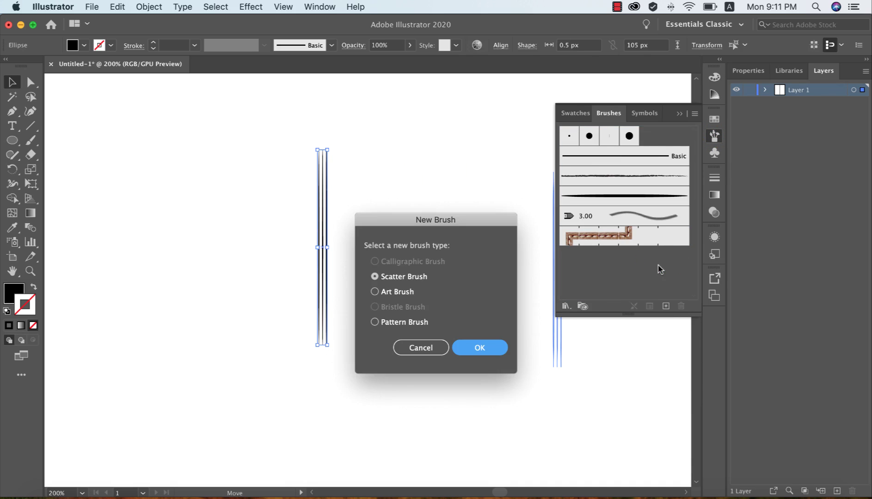
left_click(375, 292)
left_click(480, 345)
left_click(480, 347)
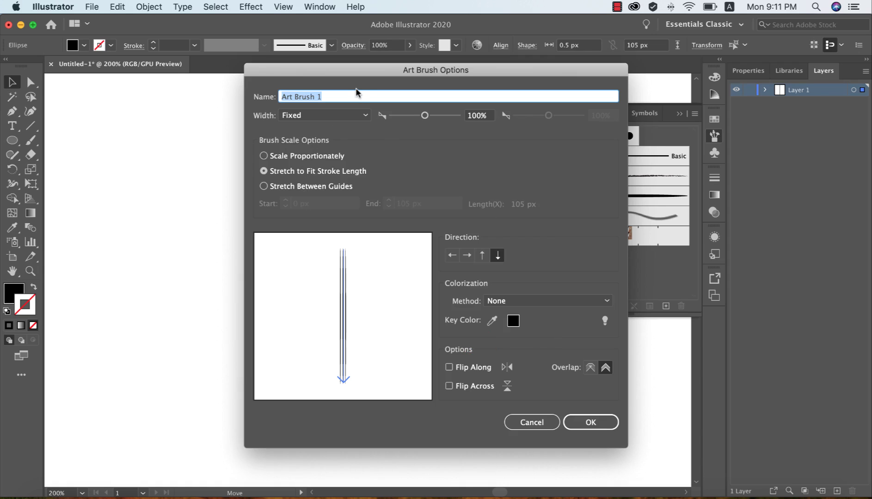
Name the art brush "Custom Brush -2" and set its colorization method to Tints
type("Custom")
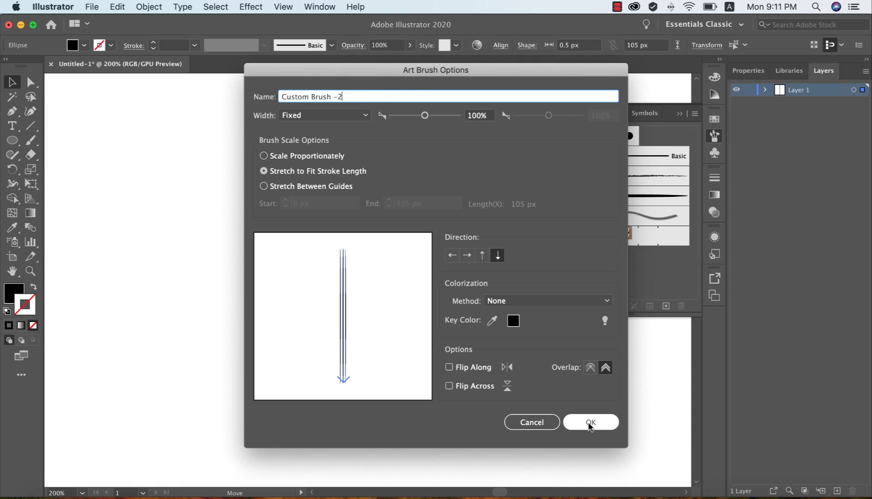
left_click(585, 299)
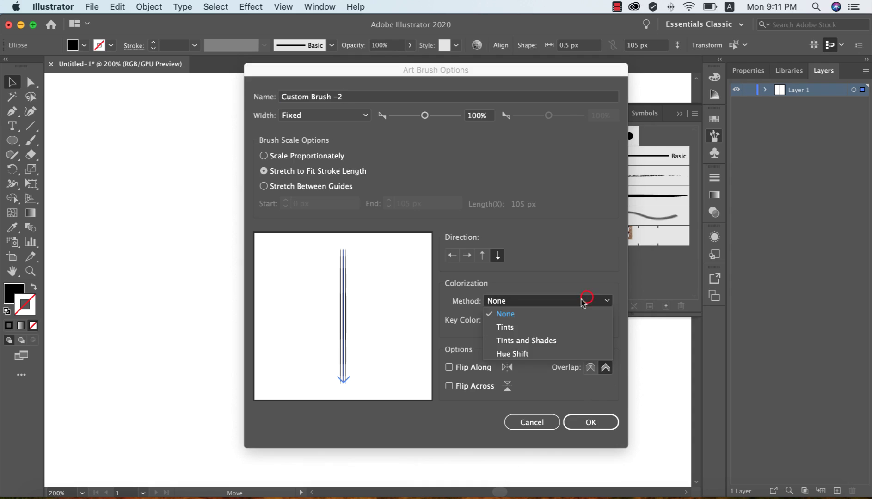
left_click(510, 324)
left_click(591, 423)
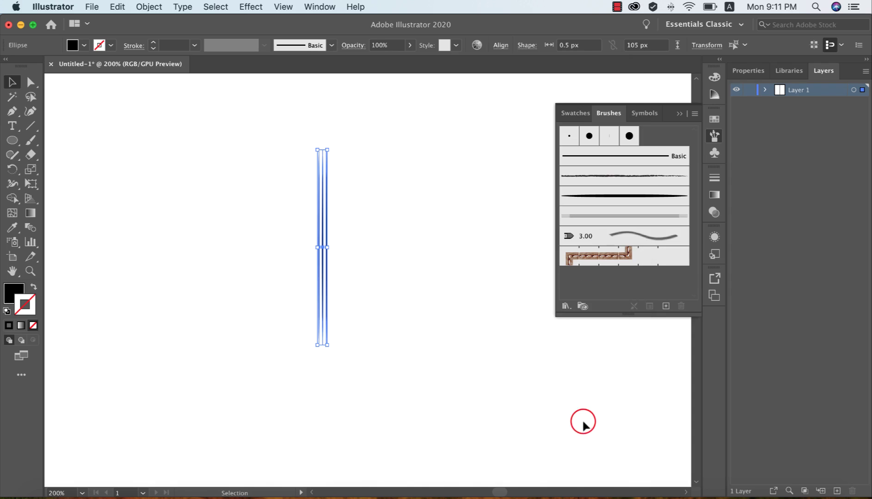
Delete the three ellipses from the artboard and choose Custom Brush -2 for the Paintbrush tool
left_click(380, 249)
left_click_drag(446, 227, 217, 309)
key("Delete")
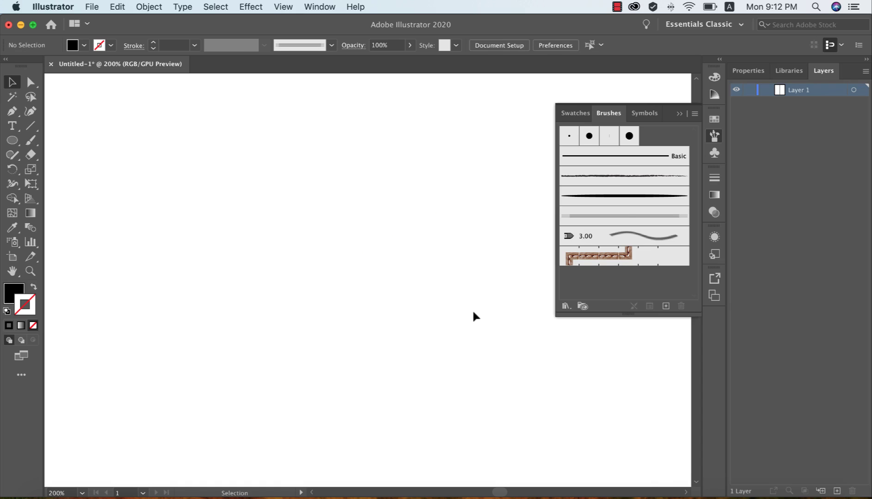
left_click(622, 220)
left_click(31, 140)
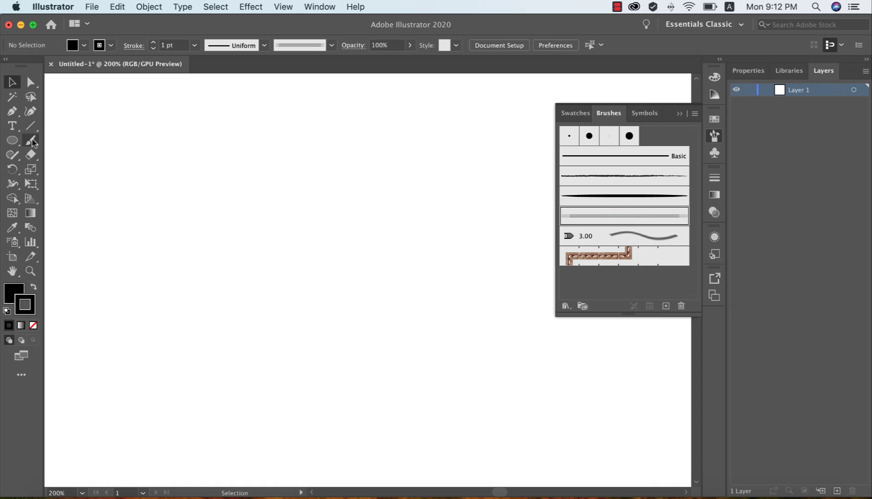
Paint wavy and curved test strokes with Custom Brush -2, undoing each one
left_click_drag(301, 214, 355, 234)
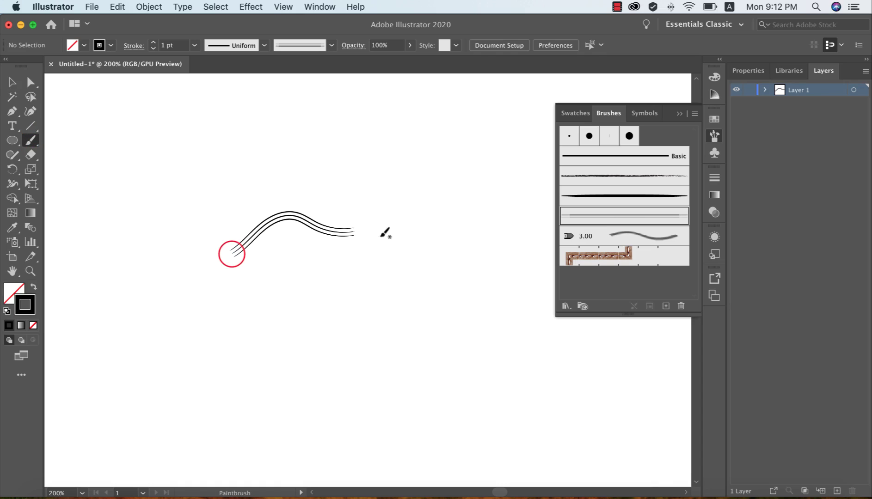
key("super+z")
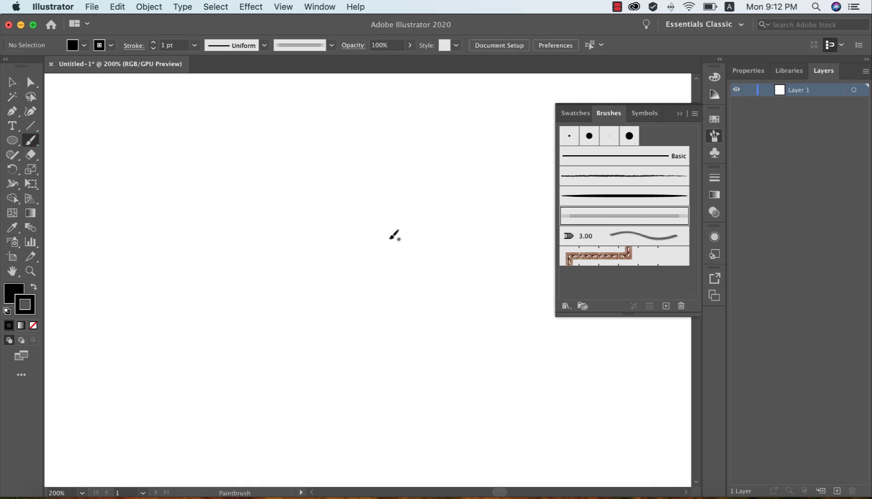
mouse_move(245, 206)
left_mouse_down()
mouse_move(262, 197)
mouse_move(310, 228)
mouse_move(293, 282)
mouse_move(391, 336)
mouse_move(417, 289)
mouse_move(414, 227)
mouse_move(428, 164)
left_mouse_up()
key("super+z")
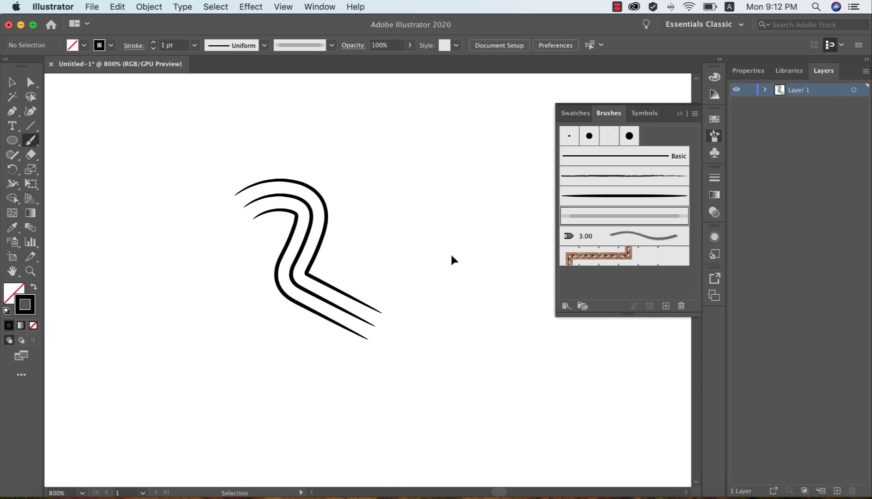
key("super+z")
Paint a descending row of five short slanted test strokes with Custom Brush -2 and undo them all
left_click_drag(224, 263, 295, 187)
left_click_drag(258, 287, 357, 215)
left_click_drag(305, 313, 429, 242)
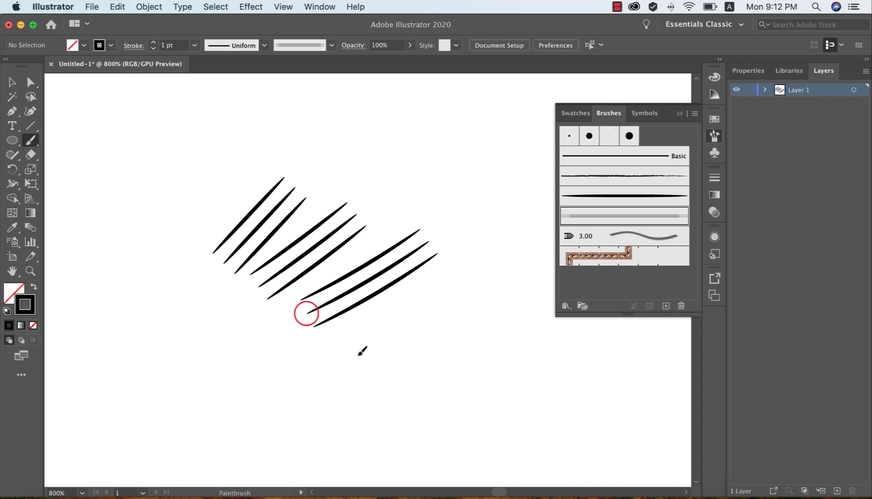
left_click_drag(358, 355, 489, 297)
left_click_drag(396, 397, 501, 372)
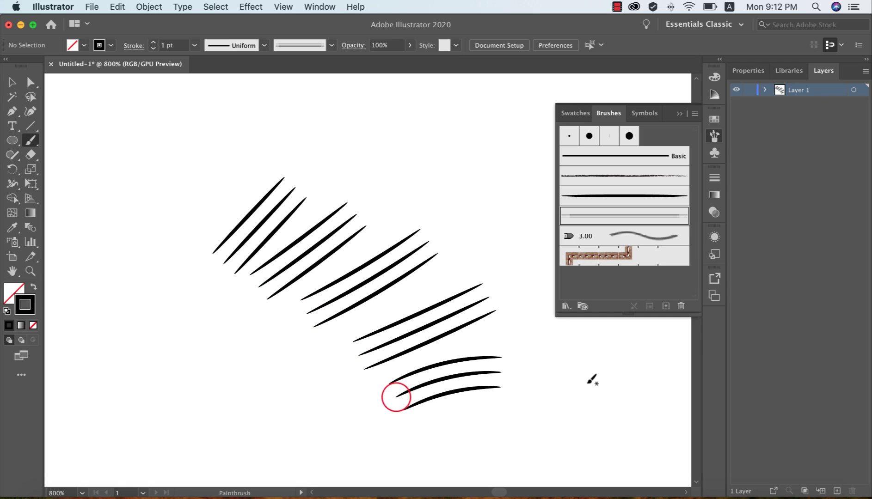
key("super+z")
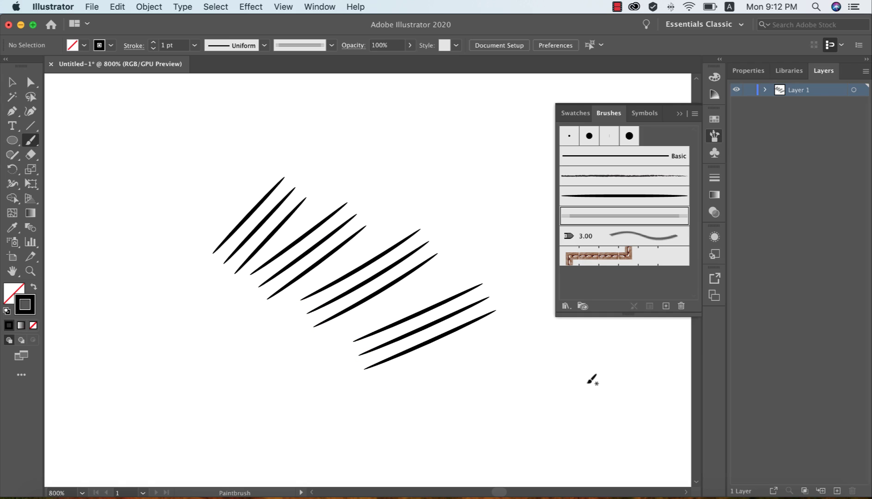
key("super+z")
key("super+z")
key("super+z")
key("super+z")
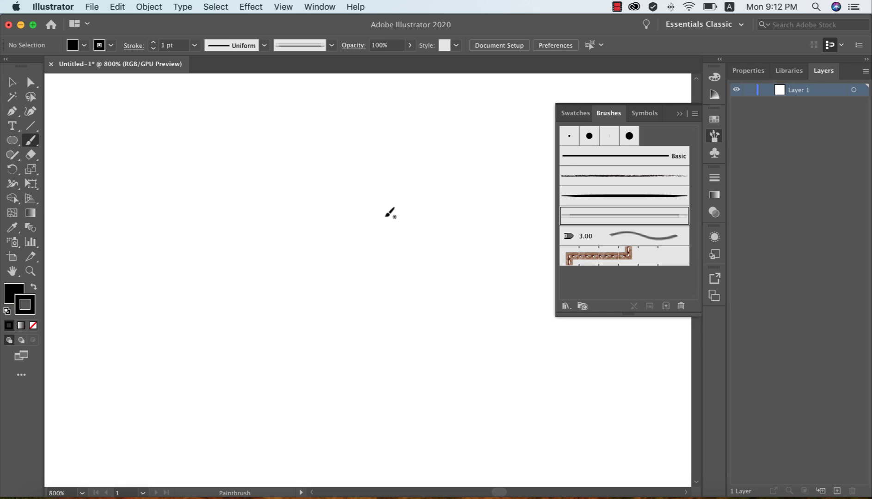
Paint a large S-shaped stroke with Custom Brush -2 on the empty artboard
mouse_move(322, 123)
left_mouse_down()
mouse_move(259, 182)
mouse_move(413, 317)
mouse_move(296, 344)
left_mouse_up()
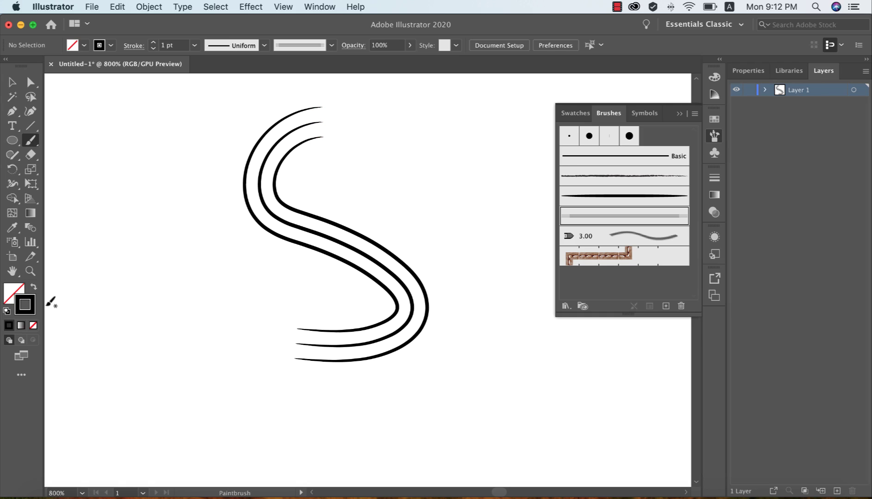
scroll(328, 285, "down", 2)
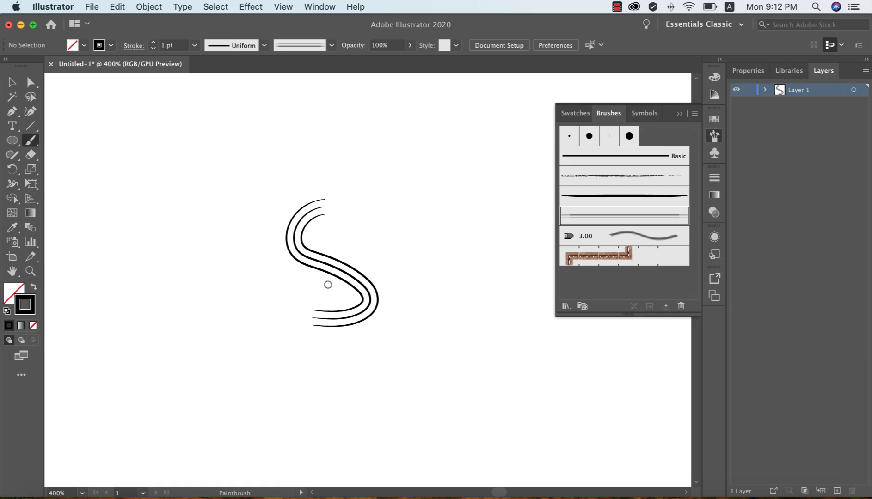